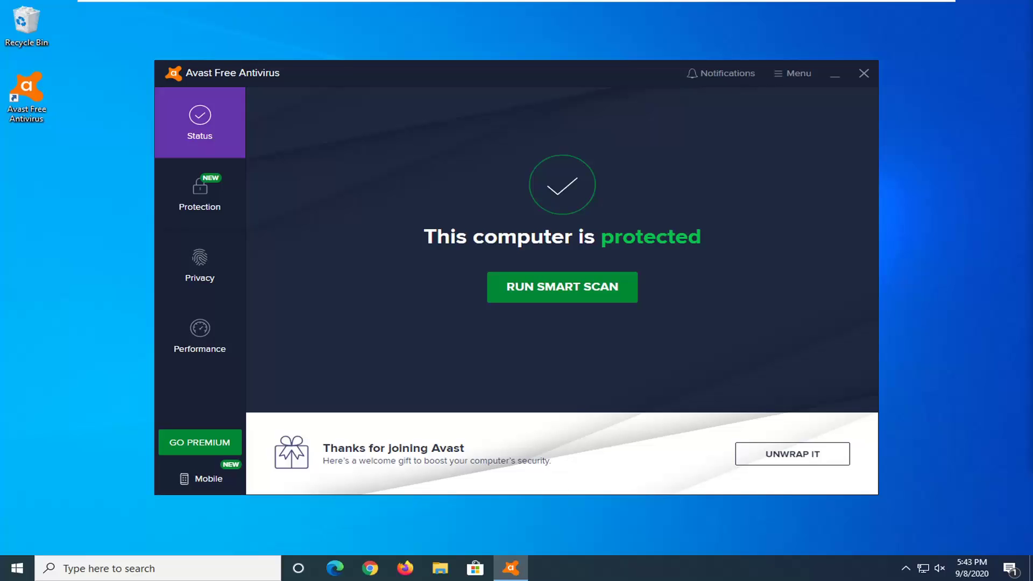
# Open Avast's Settings from the main menu on the General > Exceptions page
pyautogui.click(789, 80)
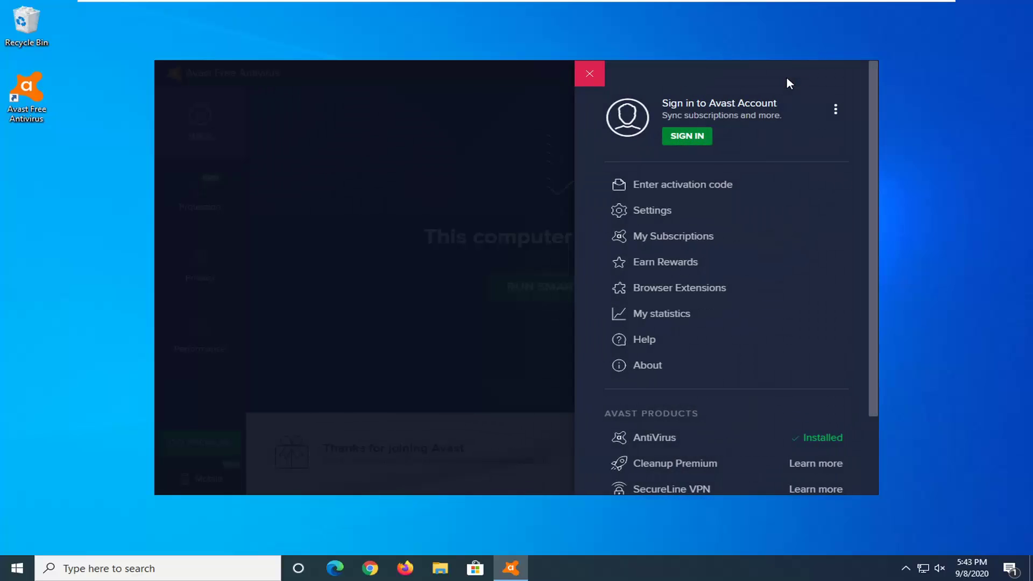
pyautogui.click(650, 217)
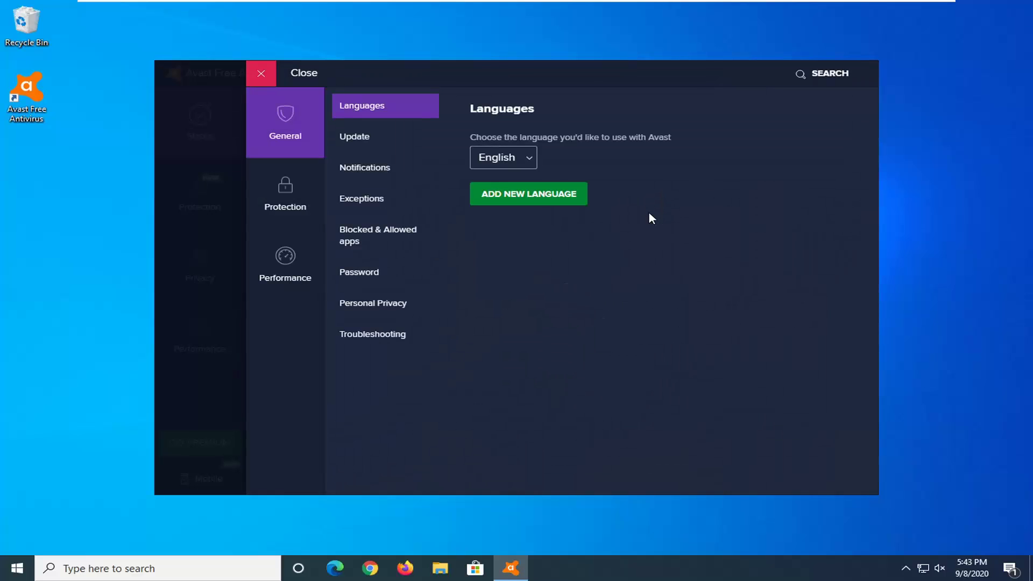
pyautogui.click(361, 201)
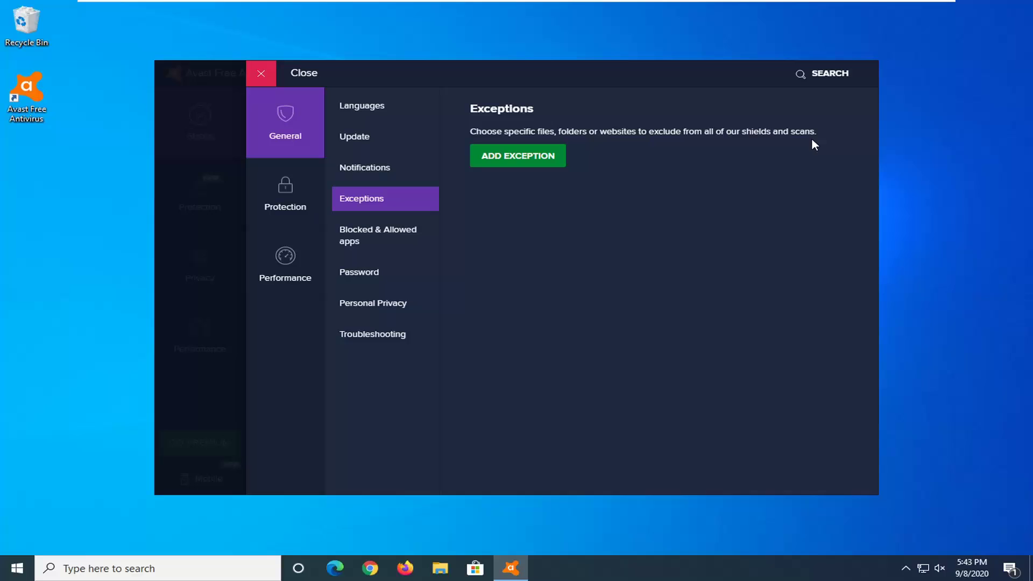
# Begin adding a new scan exception from the Exceptions page
pyautogui.click(508, 161)
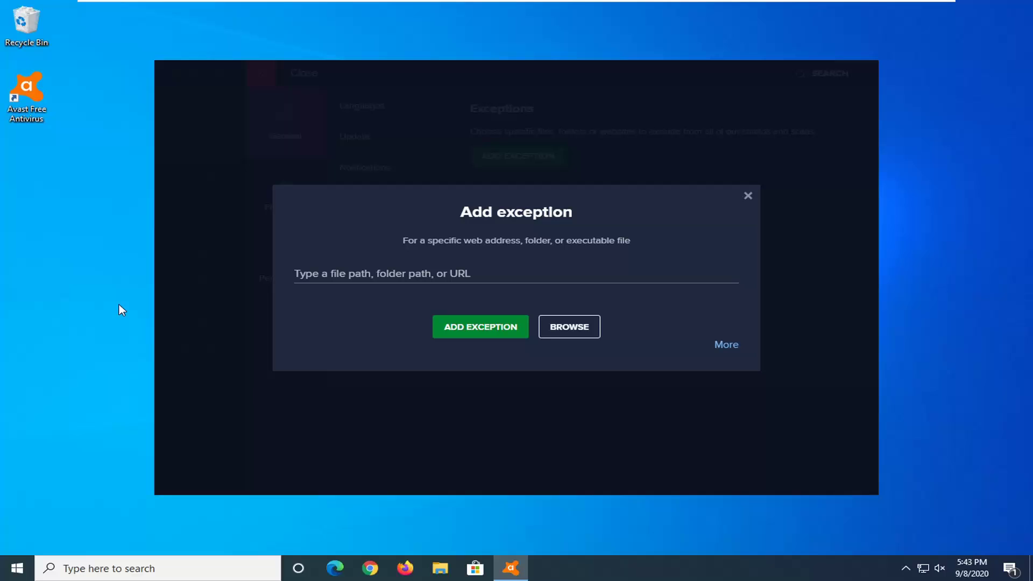
# Open the Properties of the 3D Objects folder under This PC in File Explorer
pyautogui.click(448, 572)
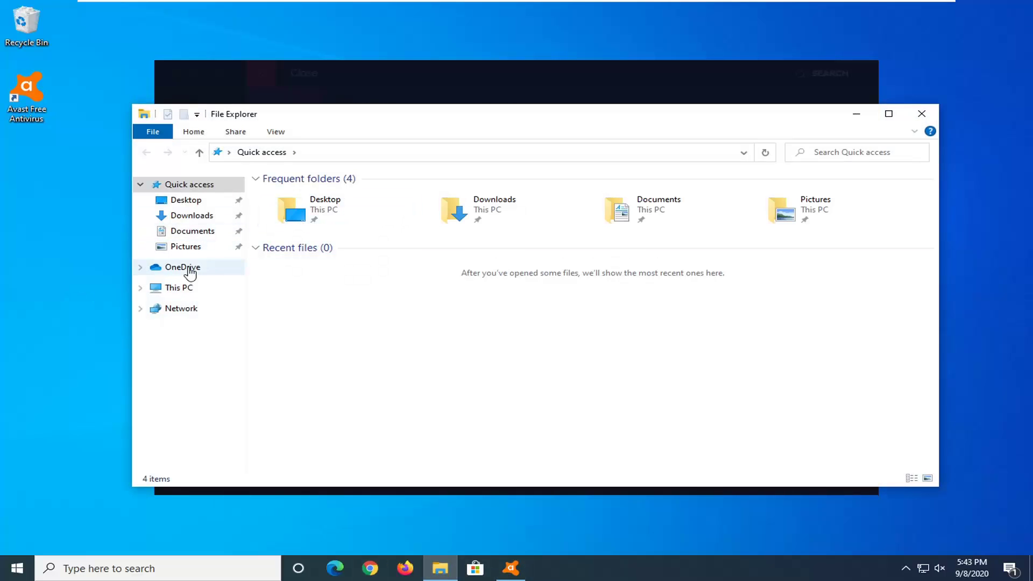
pyautogui.click(182, 288)
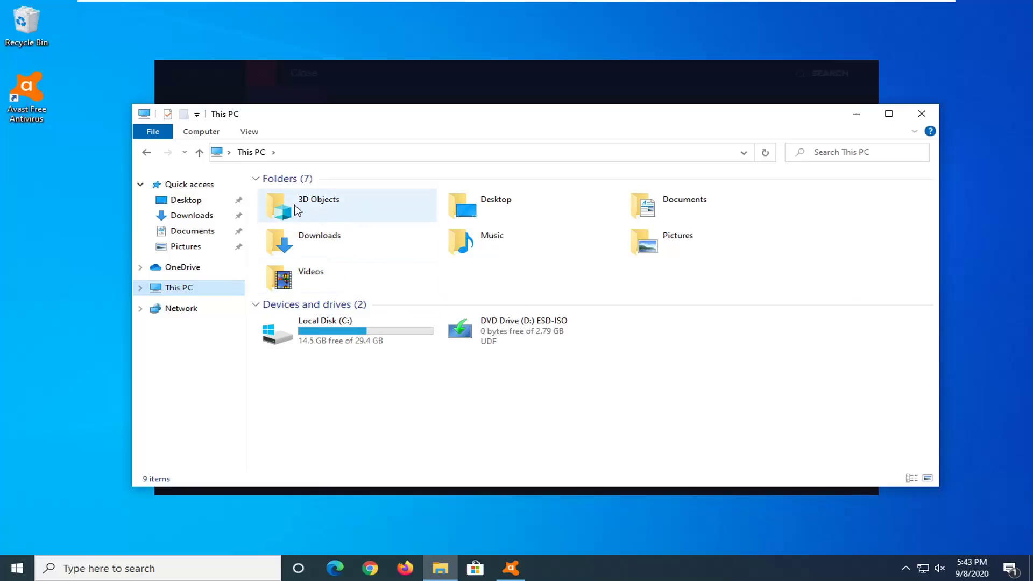
pyautogui.click(321, 208)
pyautogui.rightClick(322, 208)
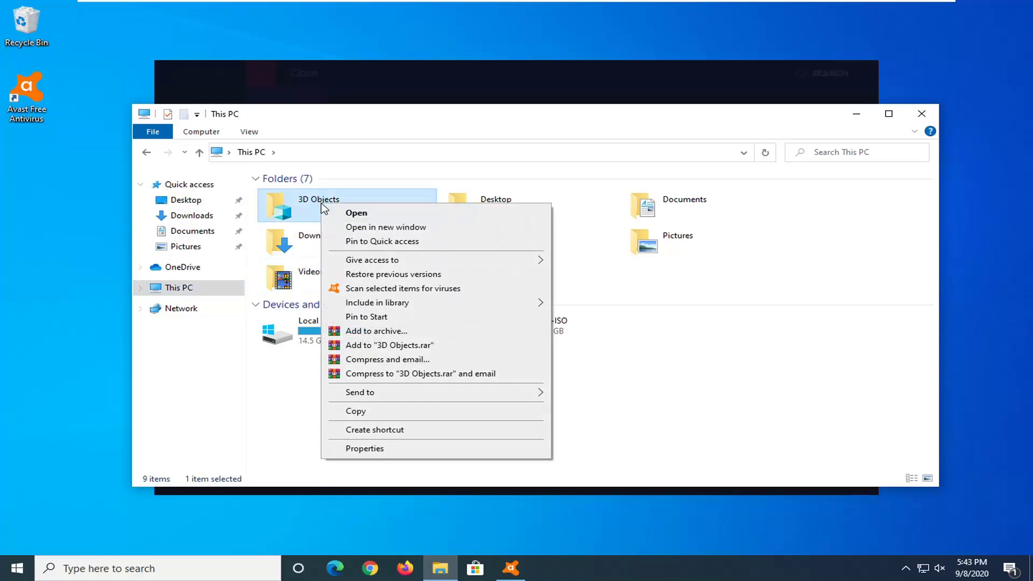
pyautogui.click(364, 449)
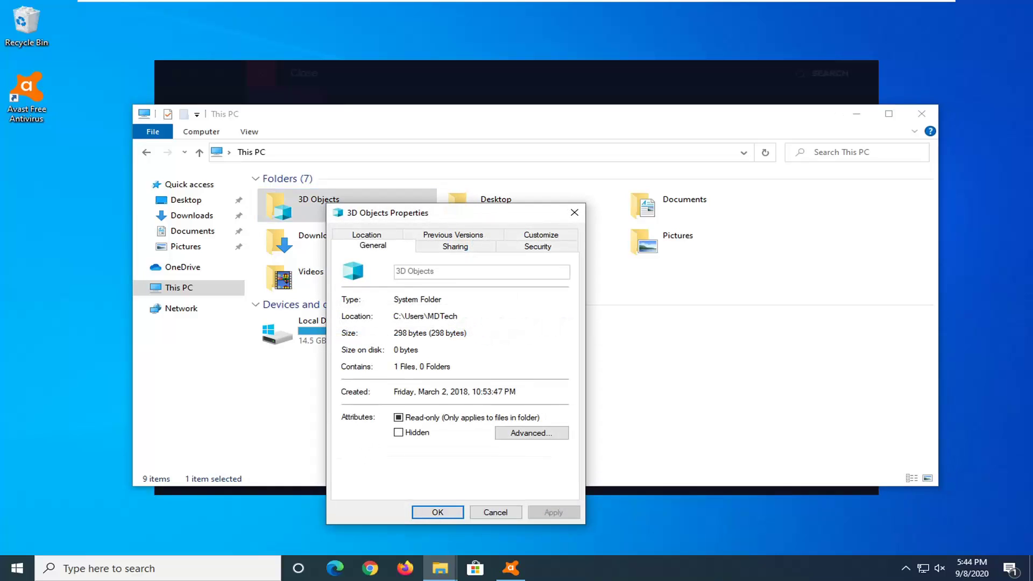
# Copy the folder location C:\Users\MDTech and return to Avast's Add exception dialog
pyautogui.moveTo(399, 317)
pyautogui.mouseDown()
pyautogui.moveTo(458, 316)
pyautogui.moveTo(395, 317)
pyautogui.mouseUp()
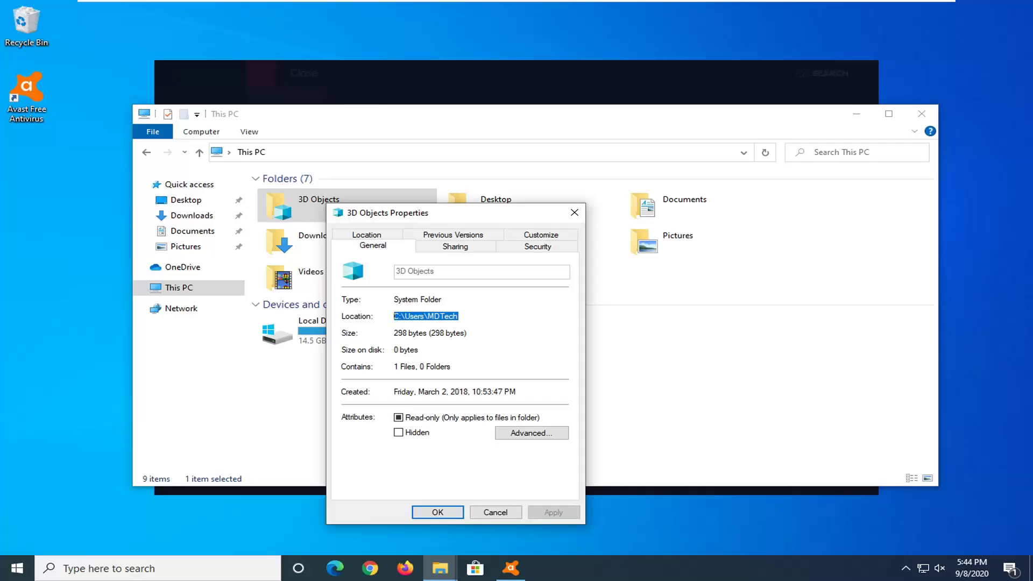
pyautogui.rightClick(415, 316)
pyautogui.click(444, 358)
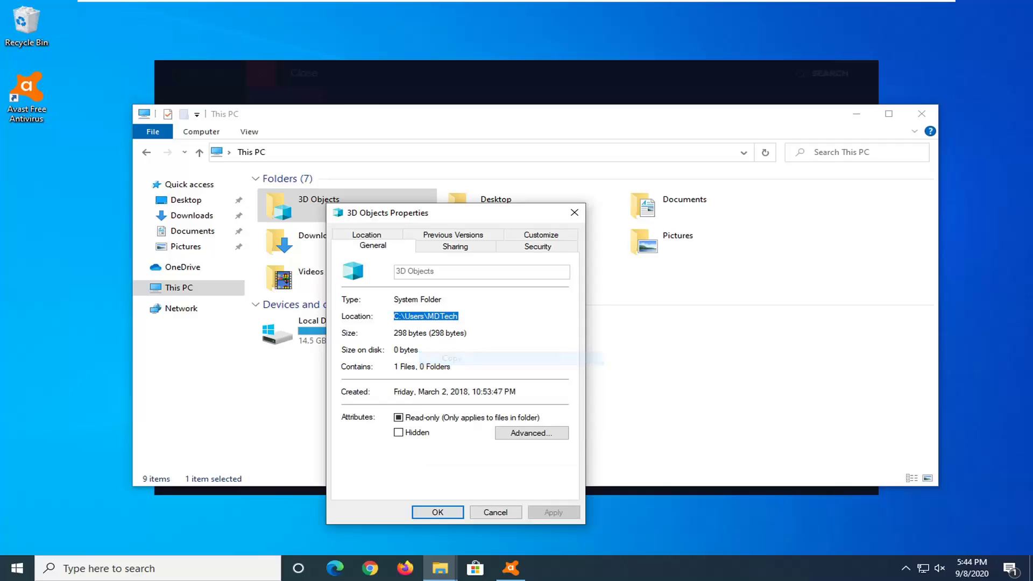
pyautogui.click(413, 86)
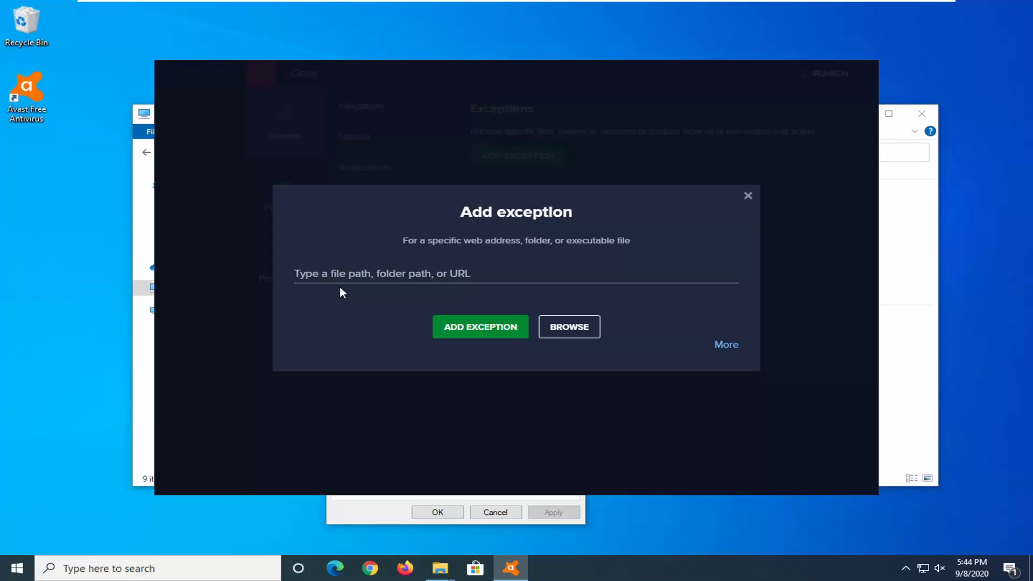
# Paste the path to add the C:\Users\MDTech\* exception, then close Settings
pyautogui.click(517, 274)
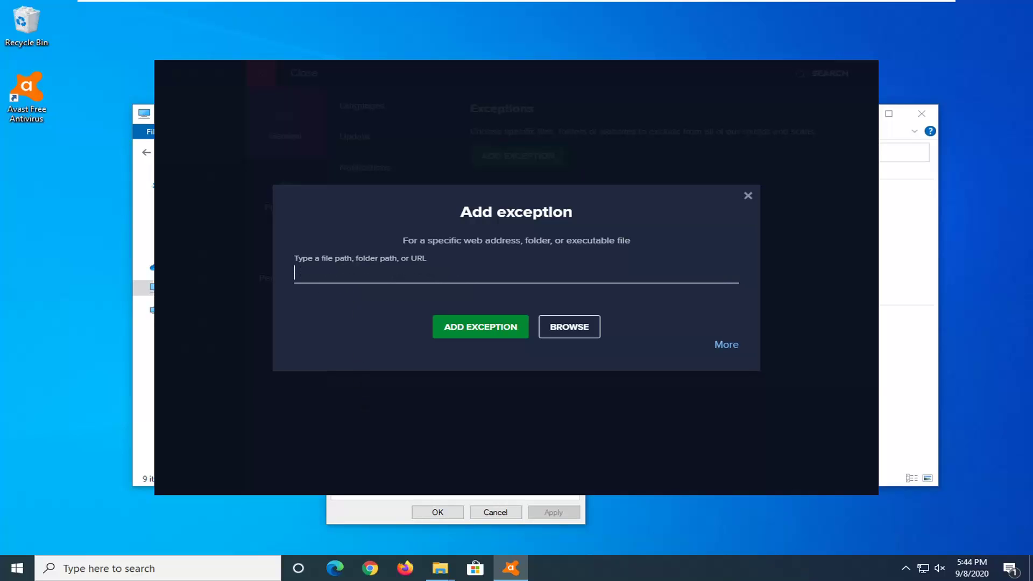
pyautogui.hotkey('ctrl', 'v')
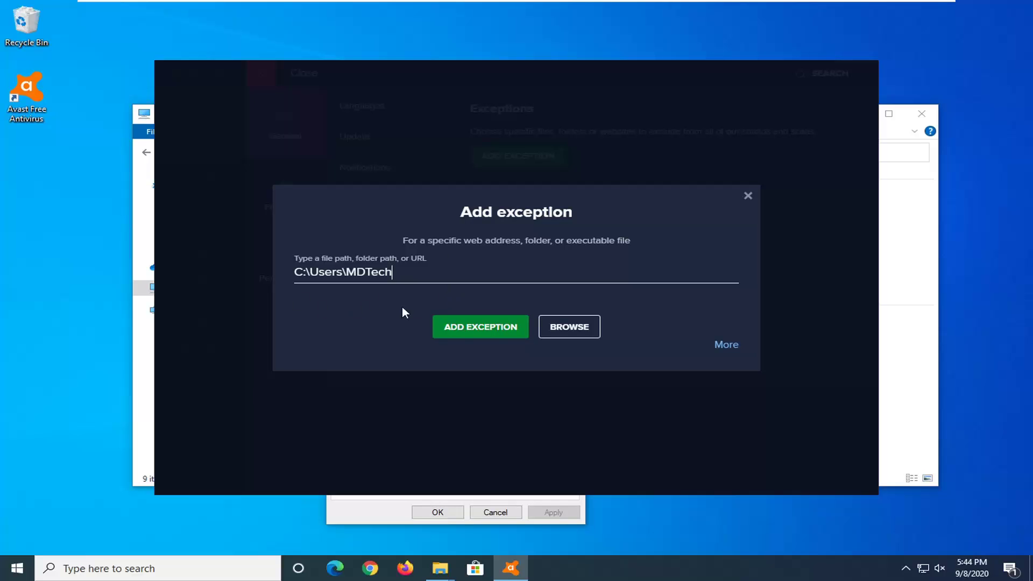
pyautogui.click(467, 331)
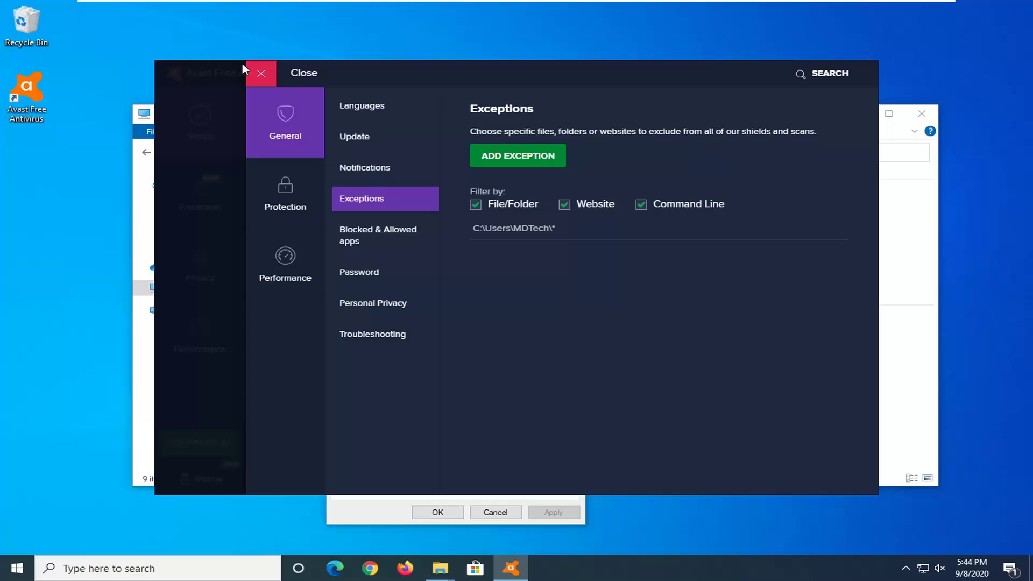
pyautogui.click(262, 73)
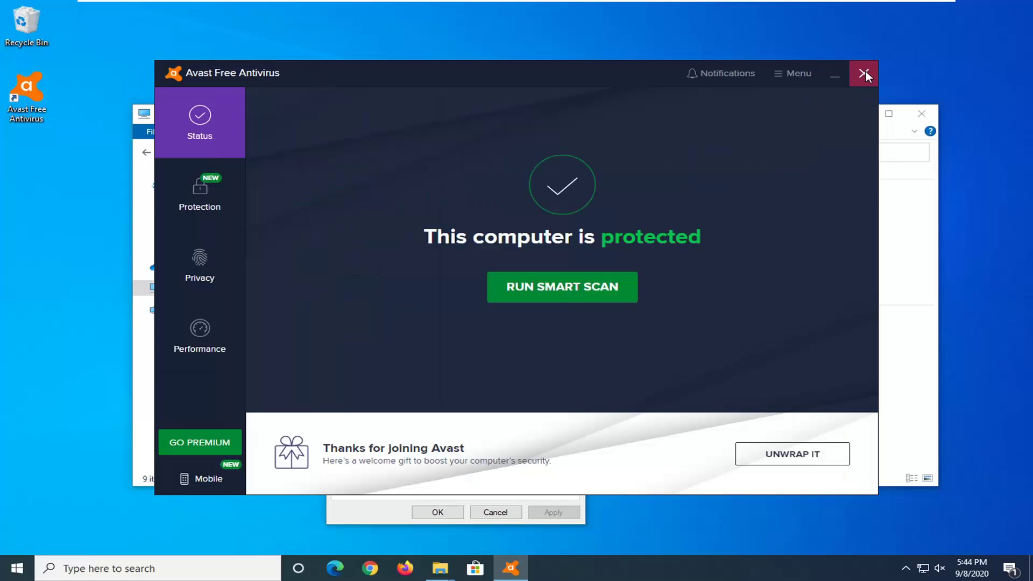